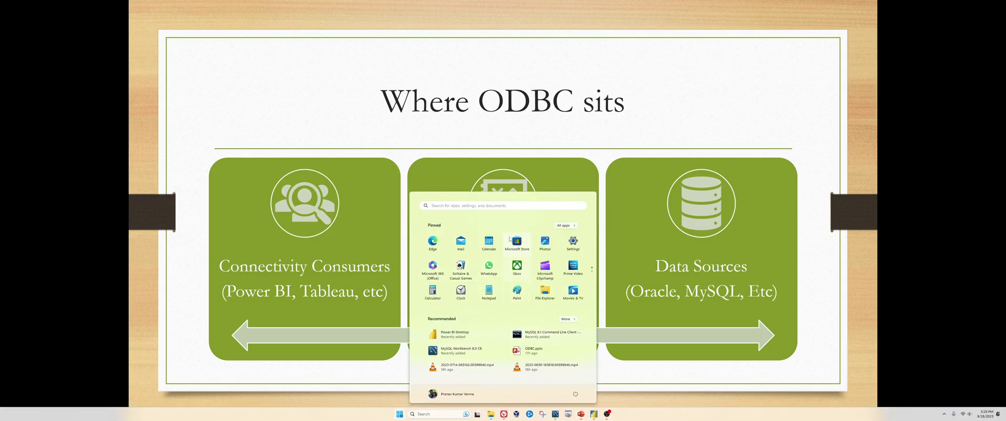
# Launch ODBC Data Sources (32-bit) from a Start search for 'ODB' and view its Drivers tab.
pyautogui.click(494, 207)
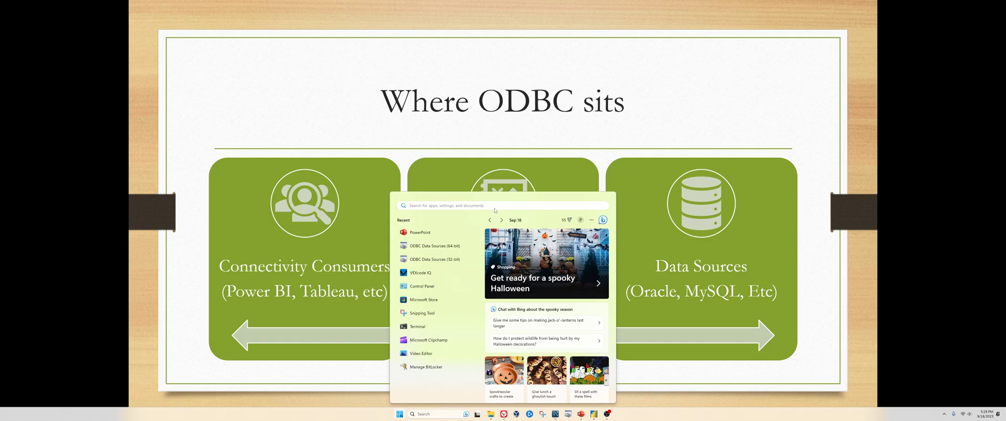
pyautogui.write('ODBC')
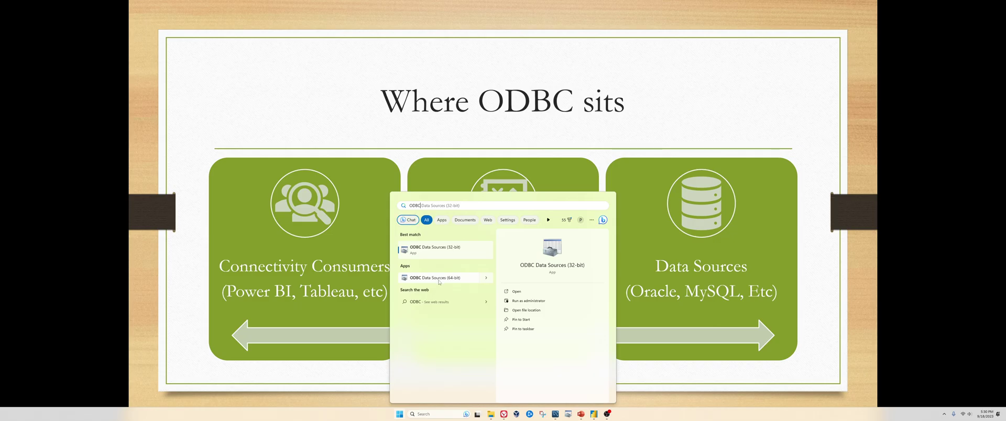
pyautogui.click(443, 250)
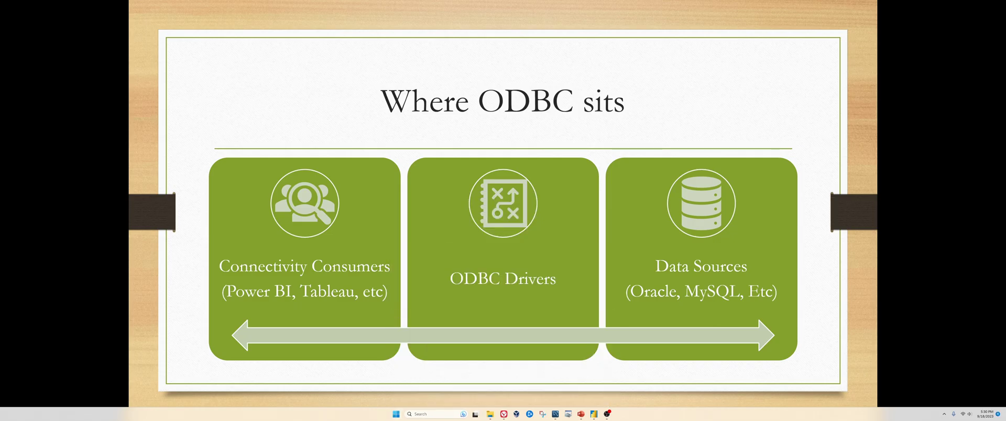
pyautogui.moveTo(517, 155); pyautogui.dragTo(449, 142)
pyautogui.click(445, 153)
# Launch ODBC Data Sources (64-bit) from a Start search for 'odbc'.
pyautogui.click(393, 414)
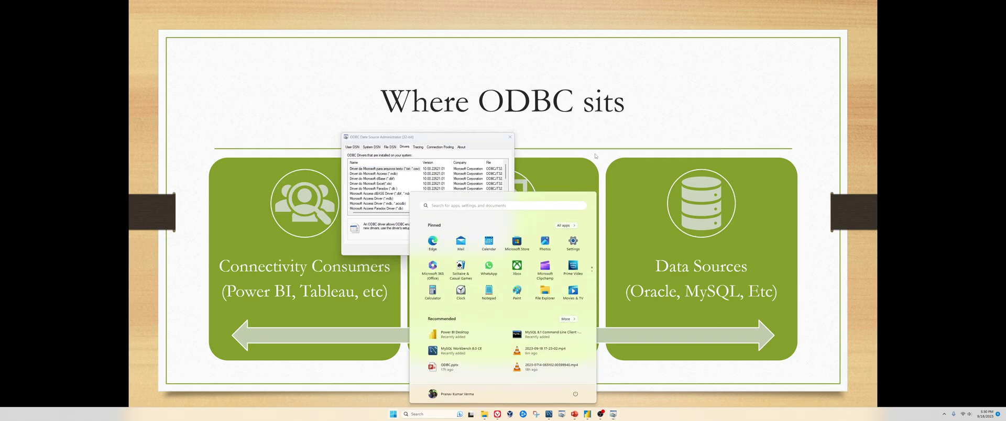
pyautogui.click(497, 208)
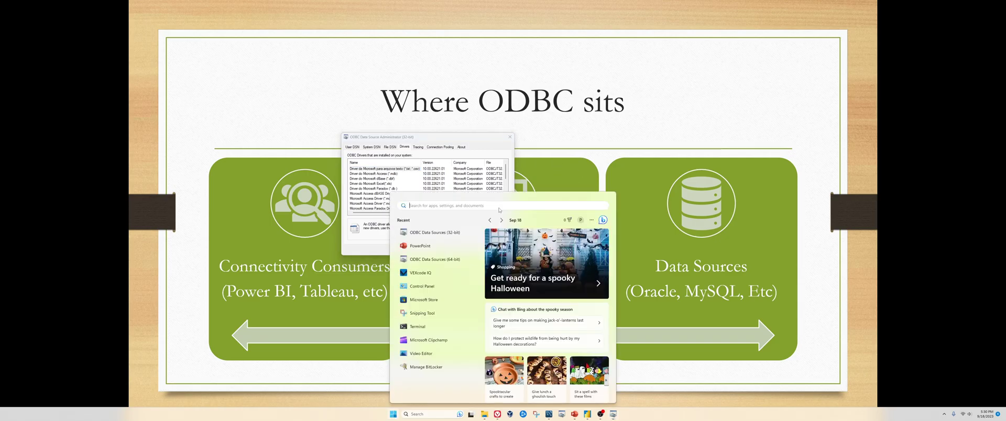
pyautogui.write('odbc')
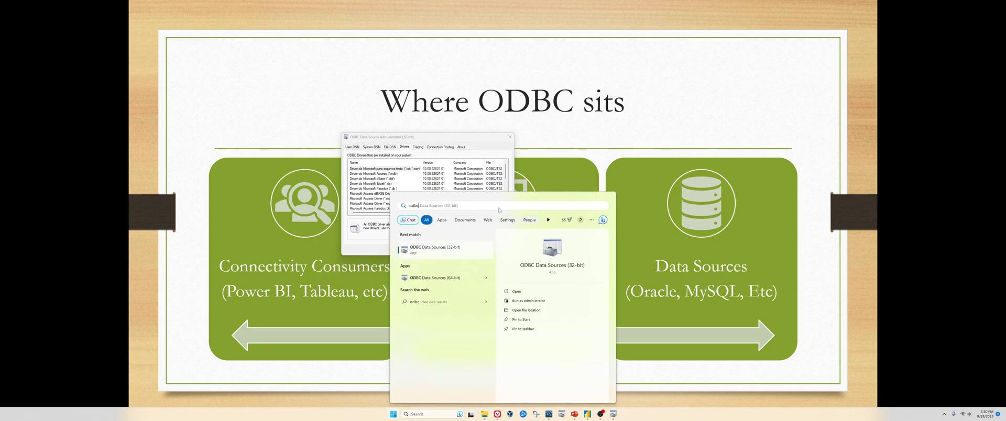
pyautogui.click(443, 278)
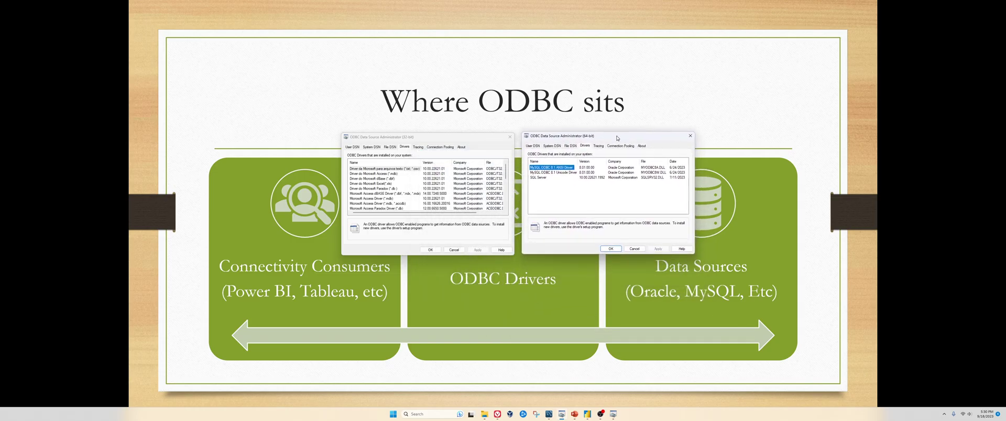
# Arrange both administrator windows and scroll the 32-bit drivers list to compare with 64-bit.
pyautogui.moveTo(465, 141); pyautogui.dragTo(461, 140)
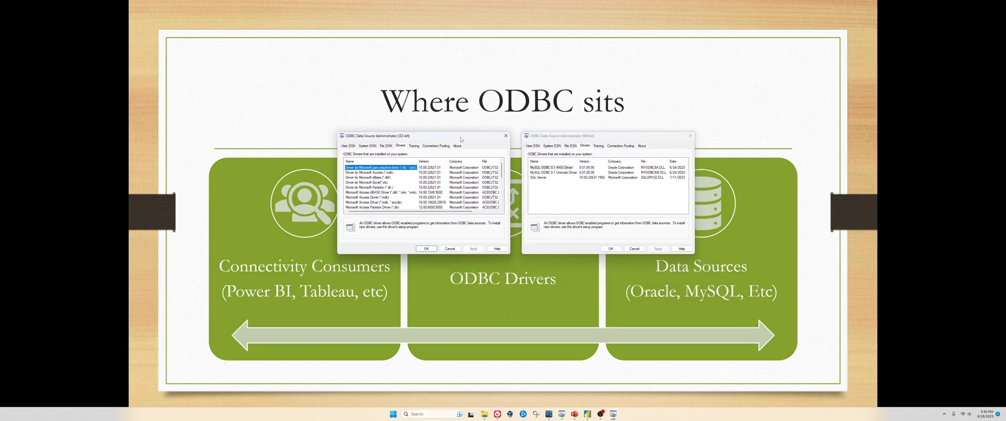
pyautogui.click(399, 149)
pyautogui.click(582, 150)
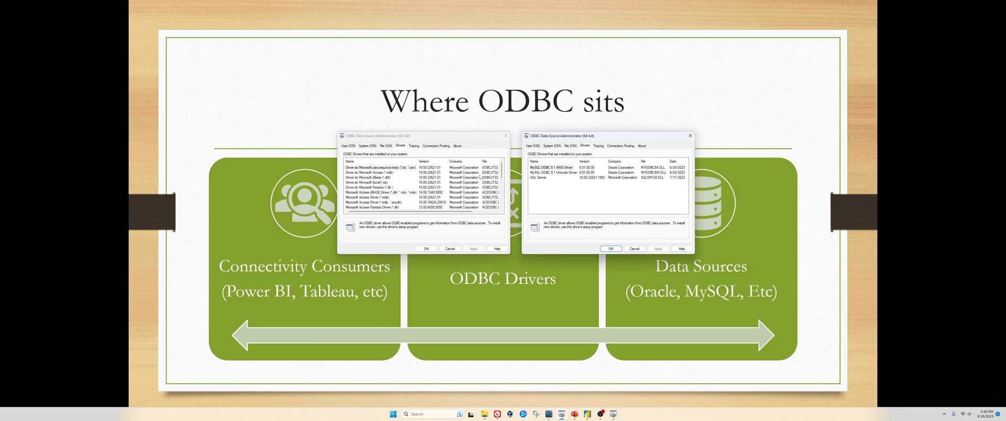
pyautogui.scroll(-3, 399, 187)
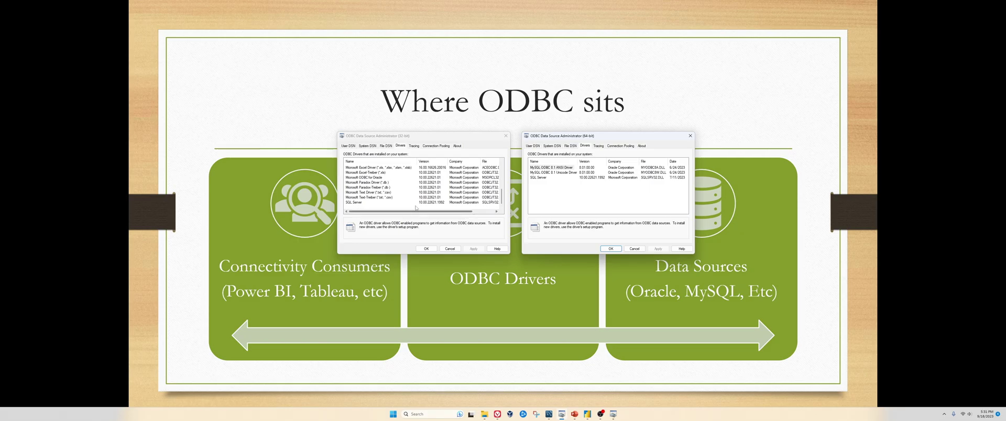
pyautogui.scroll(5, 377, 204)
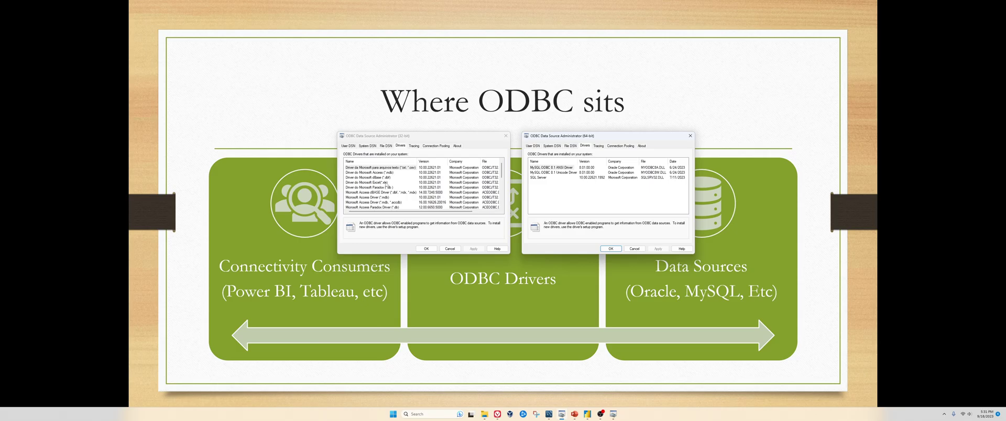
pyautogui.scroll(-4, 386, 172)
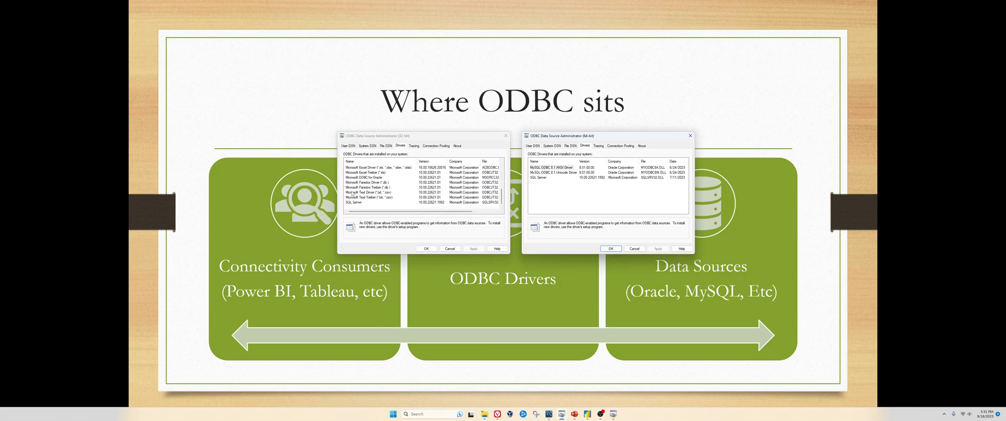
pyautogui.scroll(5, 352, 195)
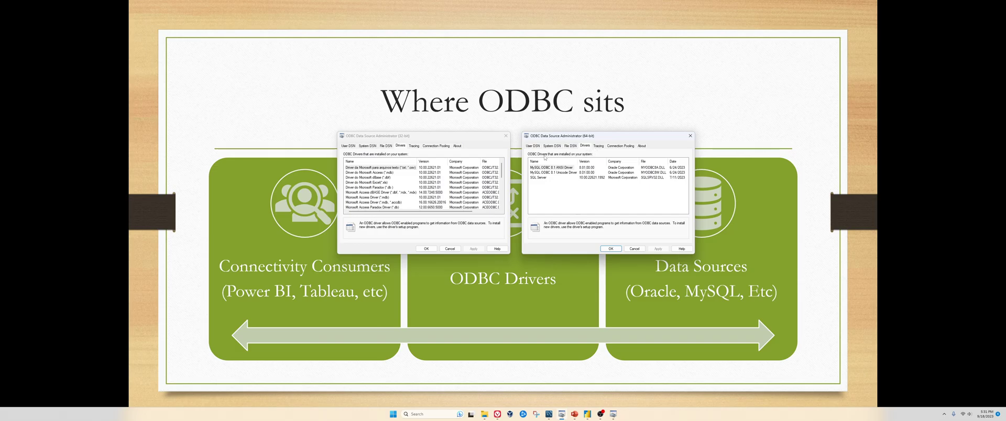
# Cancel the 32-bit administrator and view the 64-bit User DSN list.
pyautogui.click(448, 249)
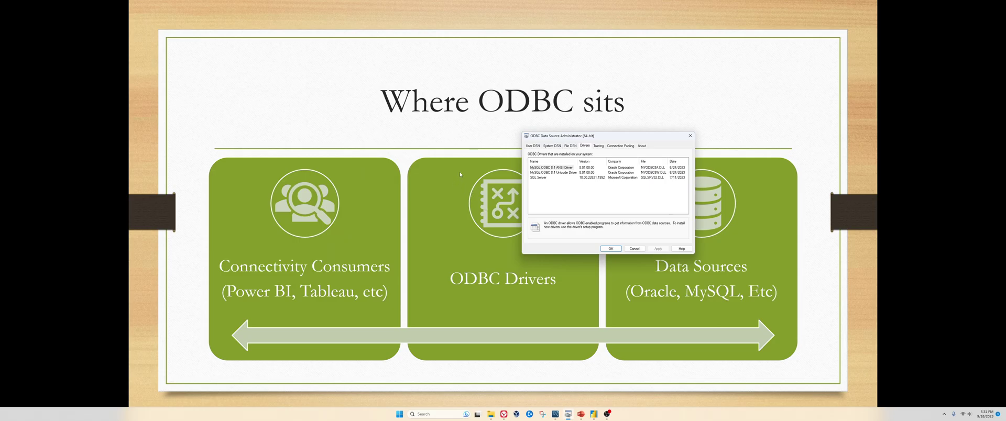
pyautogui.moveTo(606, 141); pyautogui.dragTo(480, 83)
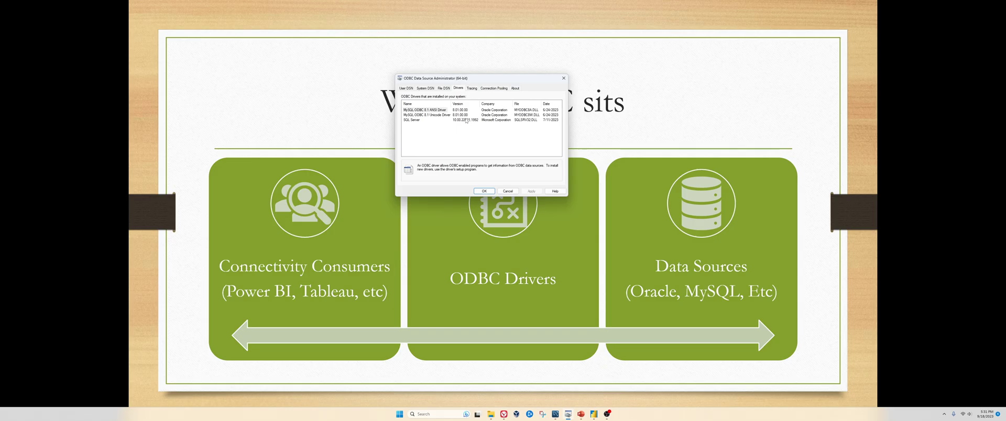
pyautogui.click(409, 90)
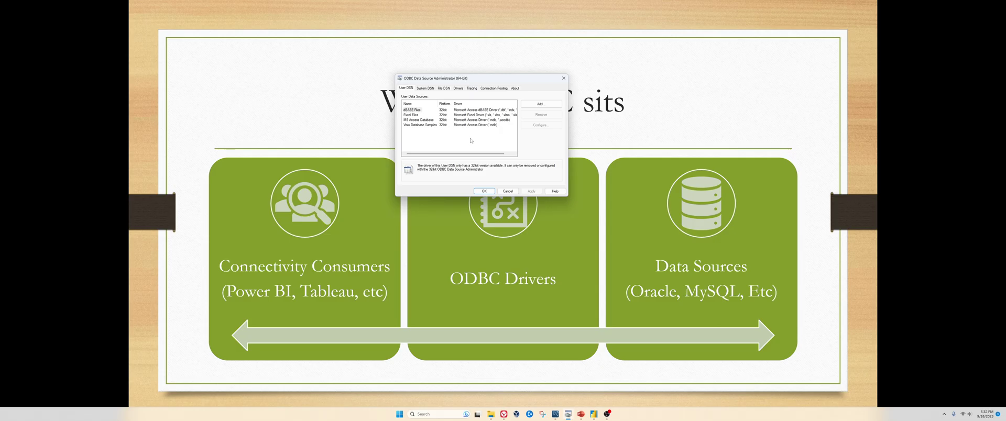
# Add a MySQL ODBC user DSN named MySQL DSN on localhost port 3306.
pyautogui.click(543, 105)
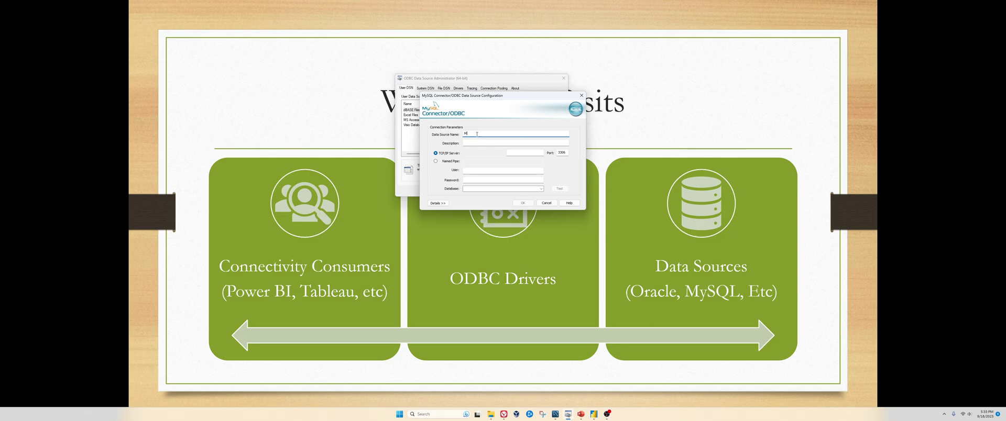
pyautogui.write('ySQL DSN')
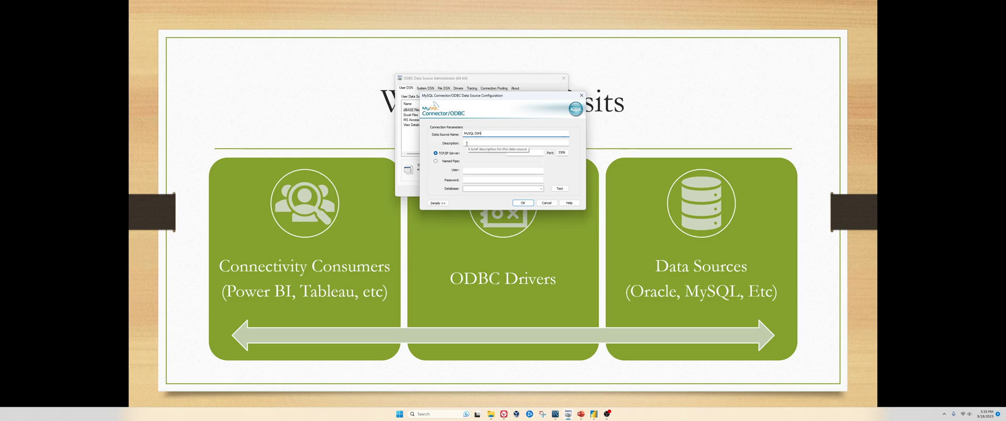
pyautogui.click(467, 143)
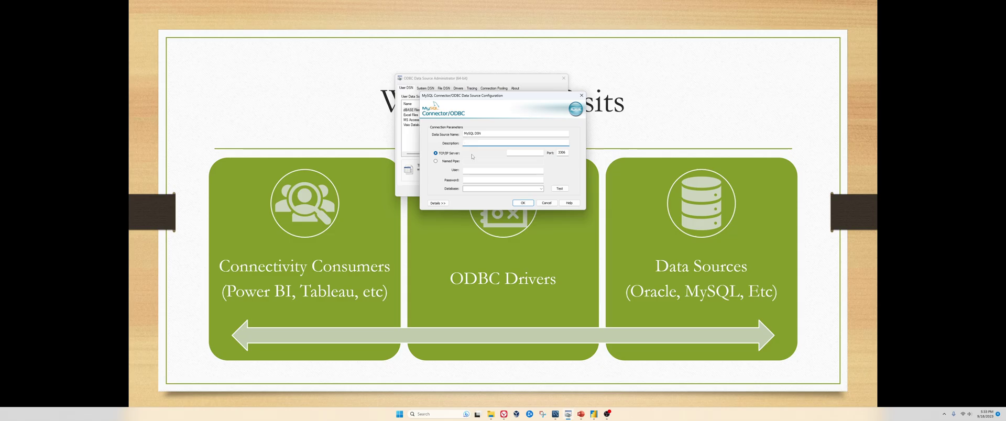
pyautogui.click(516, 153)
# Enter the database user name and password, choose the world database, and confirm the successful test.
pyautogui.click(482, 171)
pyautogui.write('sqladmin')
pyautogui.click(503, 179)
pyautogui.click(541, 189)
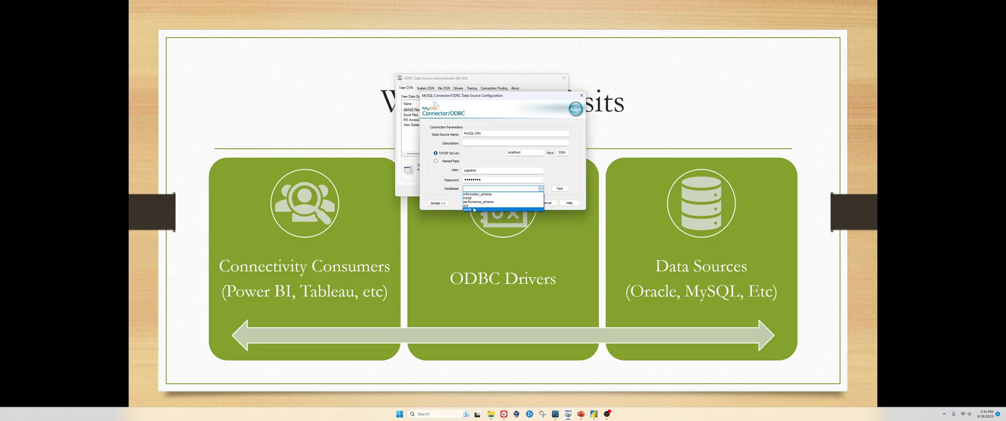
pyautogui.click(473, 210)
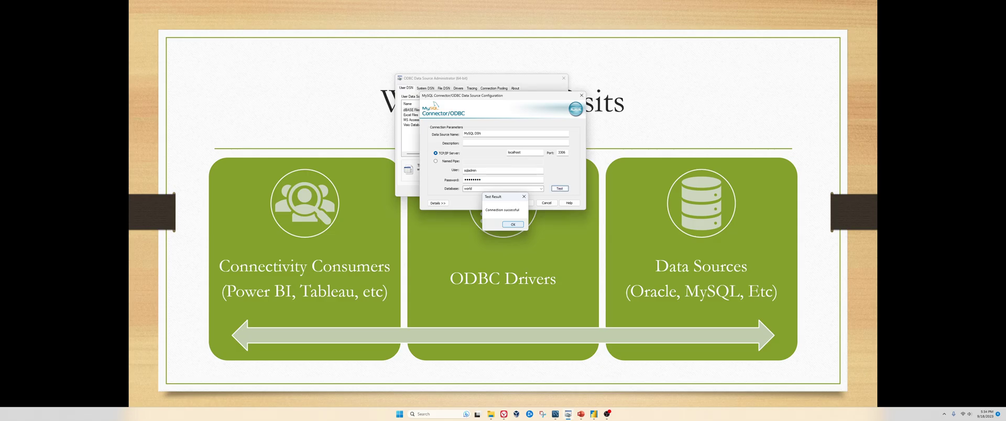
pyautogui.click(513, 225)
# Save MySQL DSN into the User DSN list, then bring Power BI Desktop forward.
pyautogui.click(522, 203)
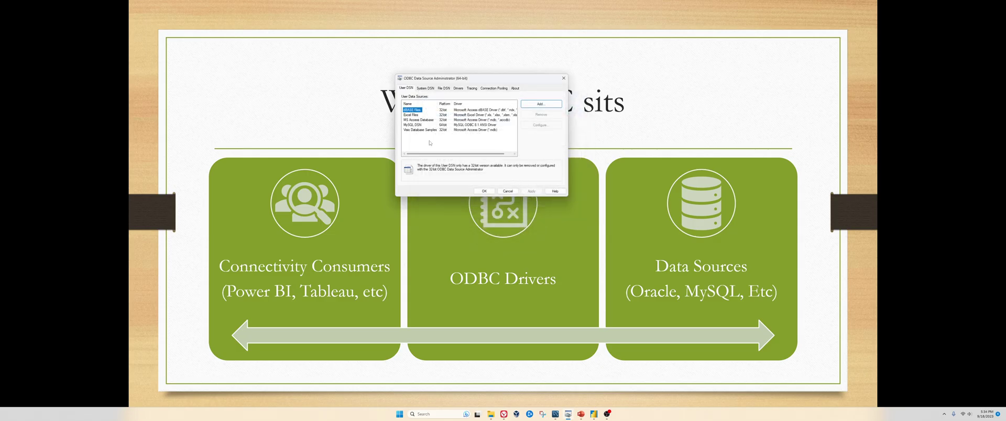
pyautogui.click(412, 125)
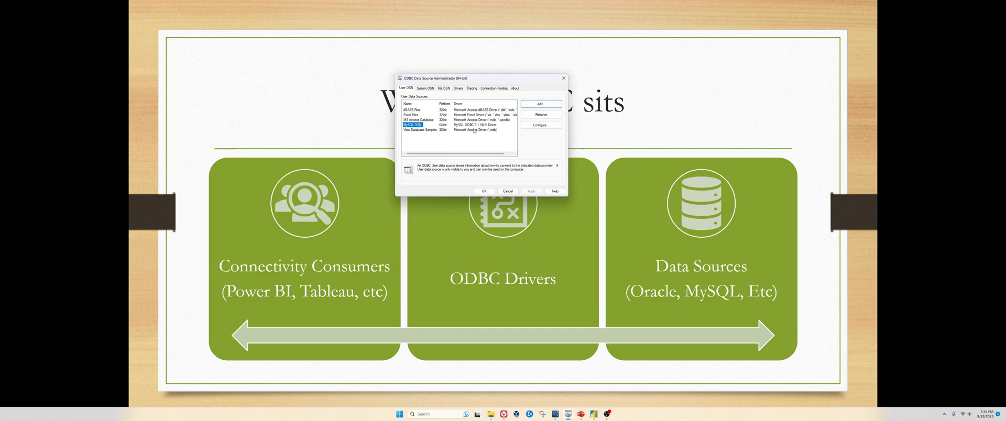
pyautogui.moveTo(593, 414)
pyautogui.click(577, 390)
pyautogui.moveTo(460, 38); pyautogui.dragTo(595, 31)
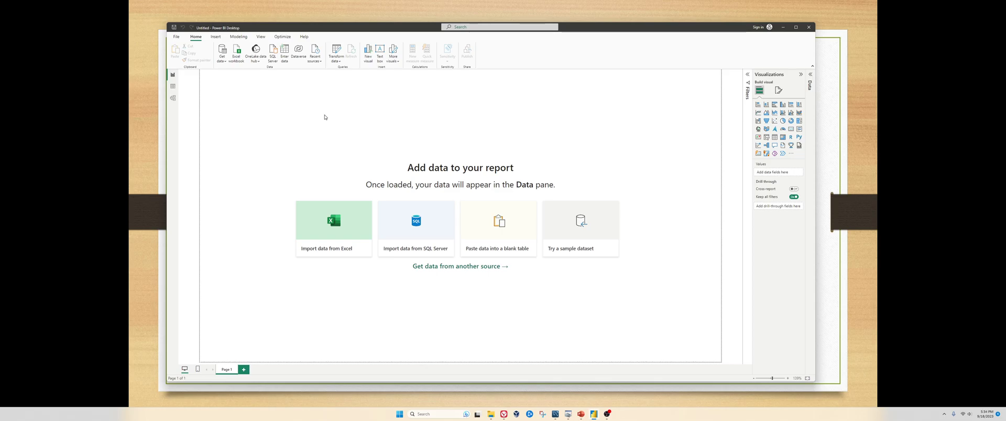
pyautogui.click(224, 60)
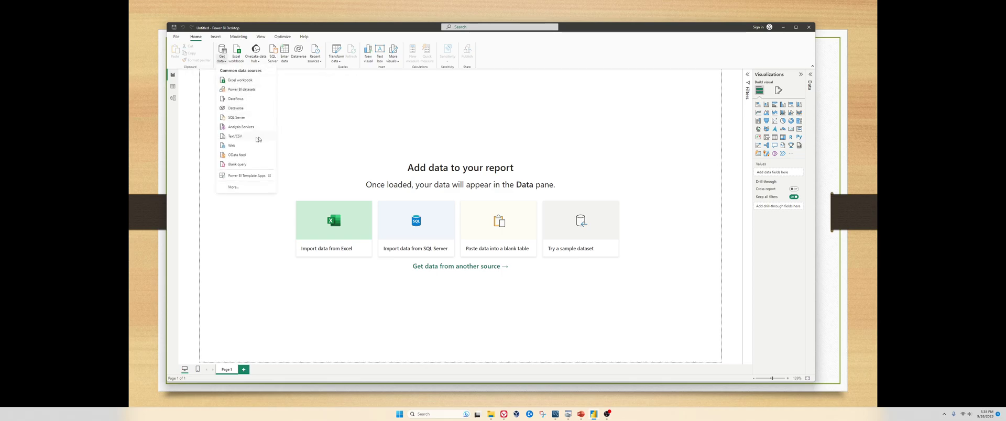
pyautogui.click(236, 188)
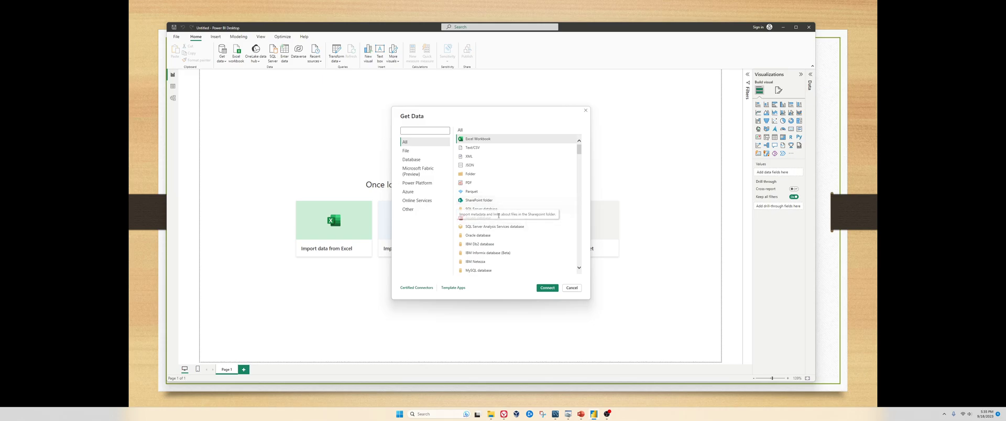
pyautogui.click(482, 270)
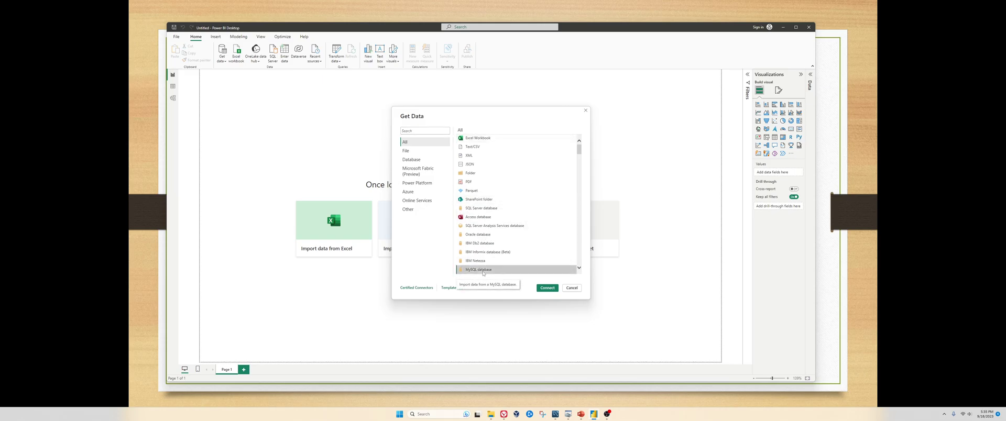
pyautogui.click(545, 288)
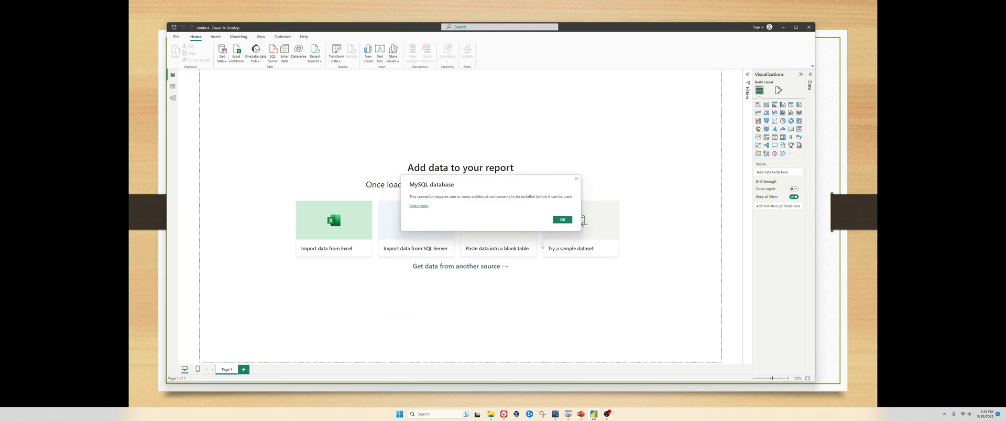
pyautogui.click(564, 220)
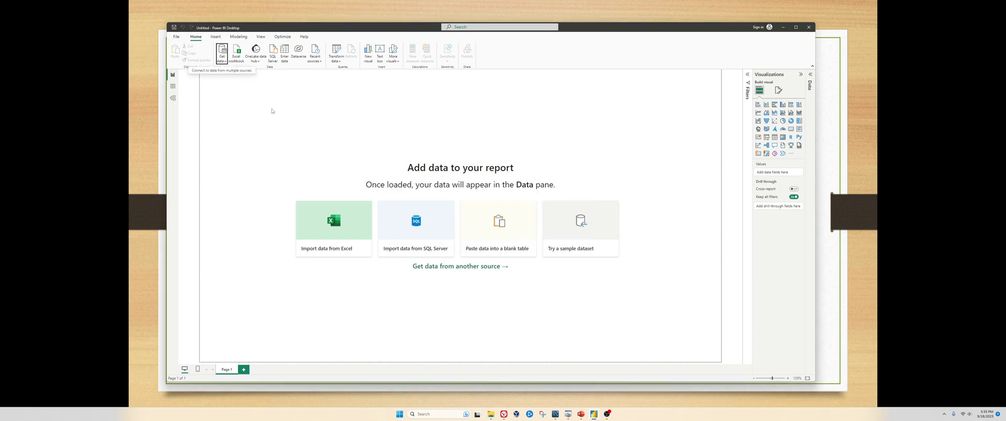
# Find the ODBC connector under Get data > More and connect with it.
pyautogui.click(224, 60)
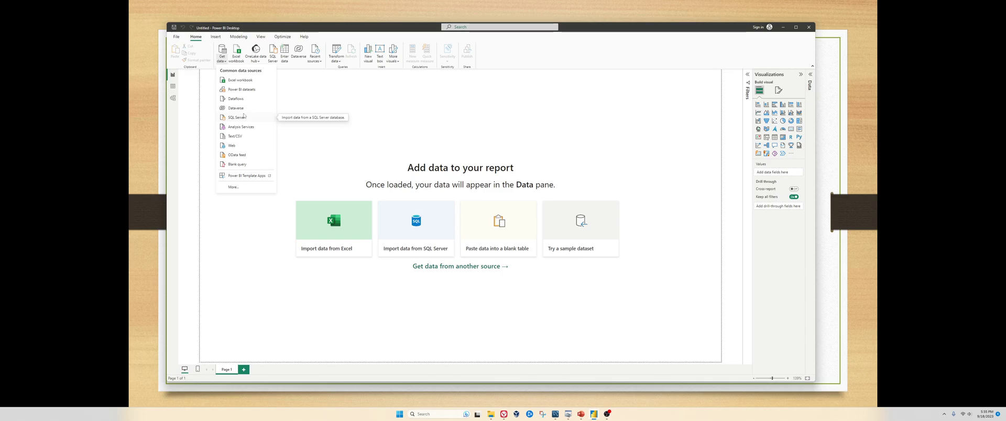
pyautogui.click(233, 187)
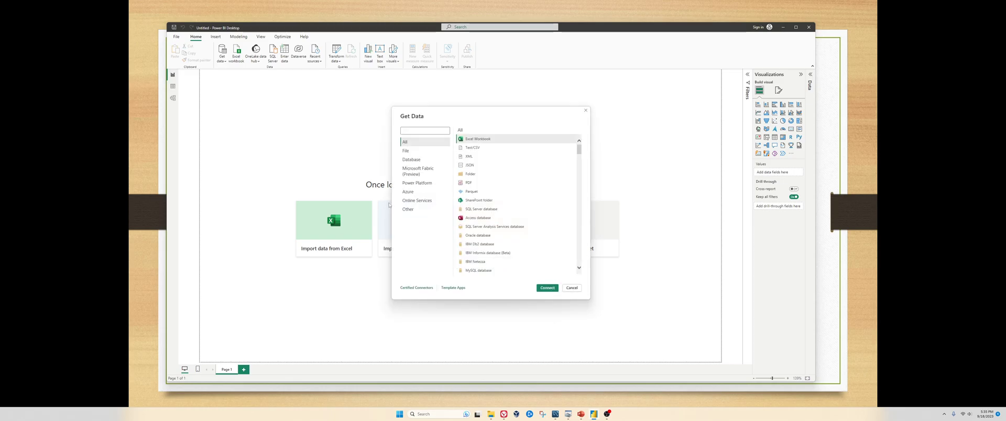
pyautogui.scroll(-5, 500, 209)
pyautogui.click(431, 142)
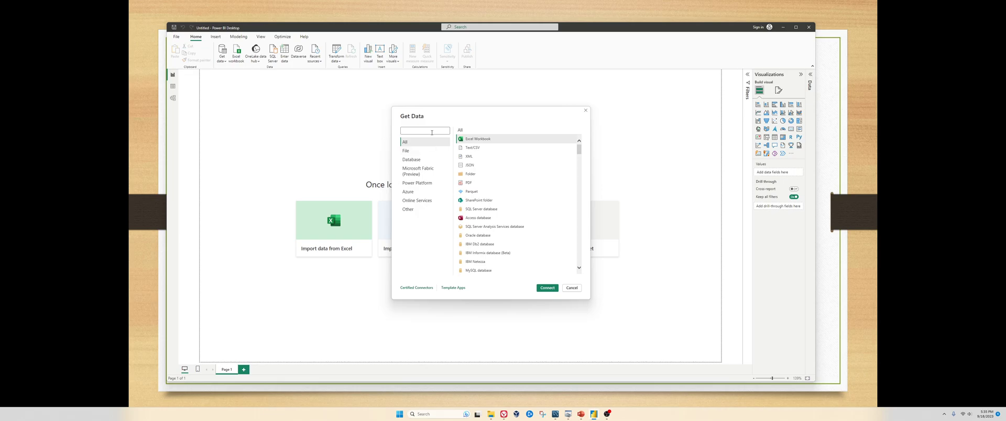
pyautogui.write('o')
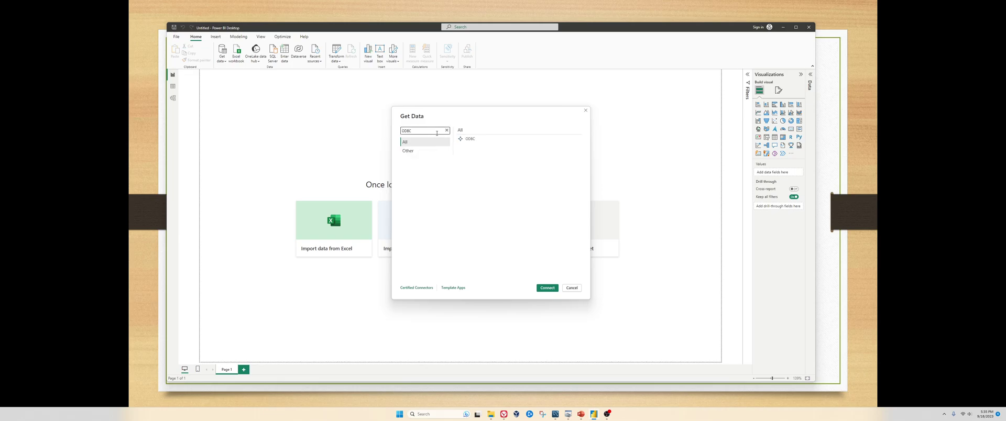
pyautogui.click(464, 139)
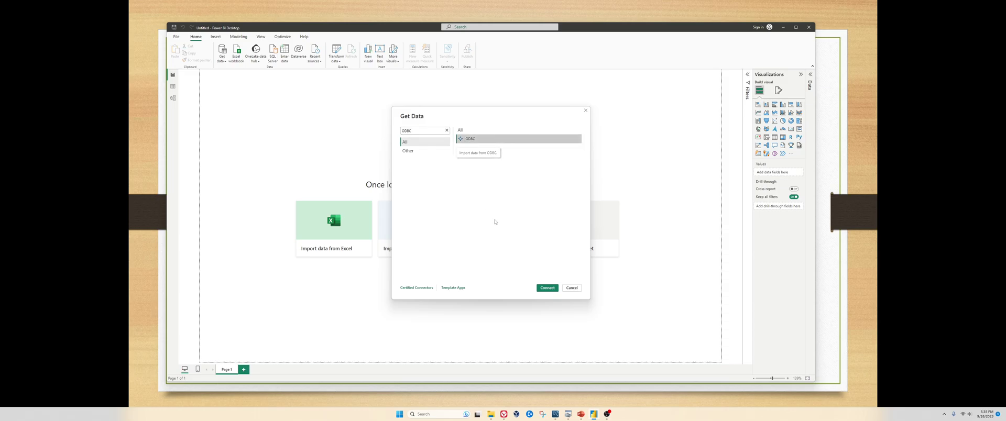
pyautogui.click(547, 288)
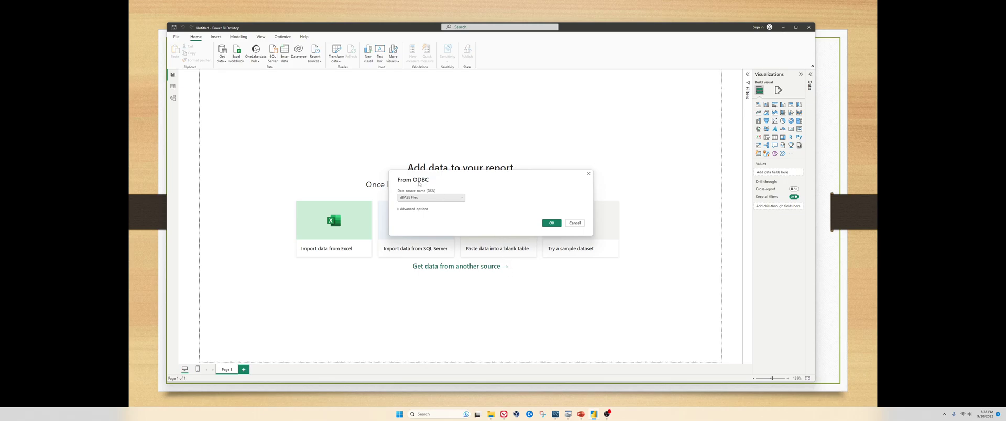
# Choose MySQL DSN in From ODBC and connect with the database user name and password.
pyautogui.click(460, 199)
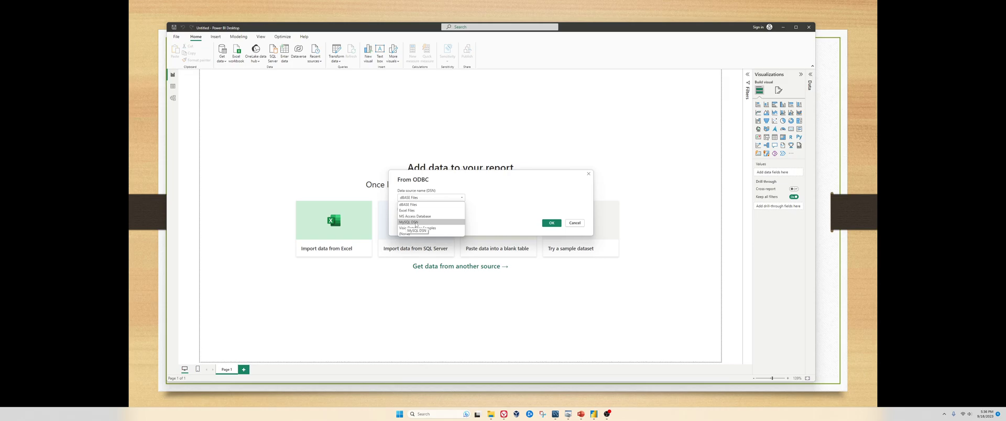
pyautogui.click(415, 222)
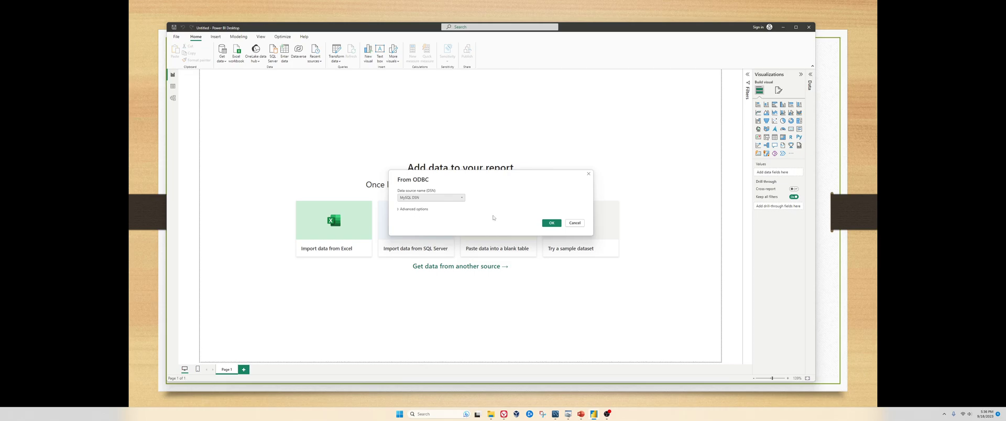
pyautogui.click(551, 224)
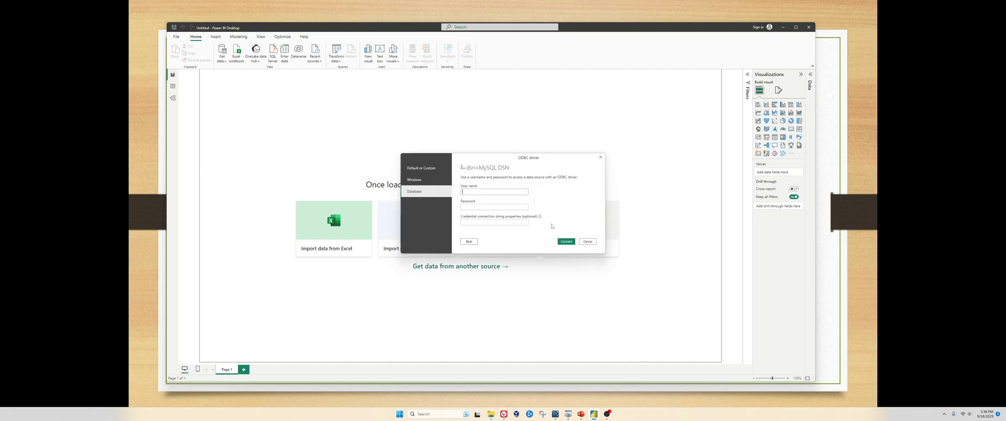
pyautogui.click(495, 191)
pyautogui.press('Tab')
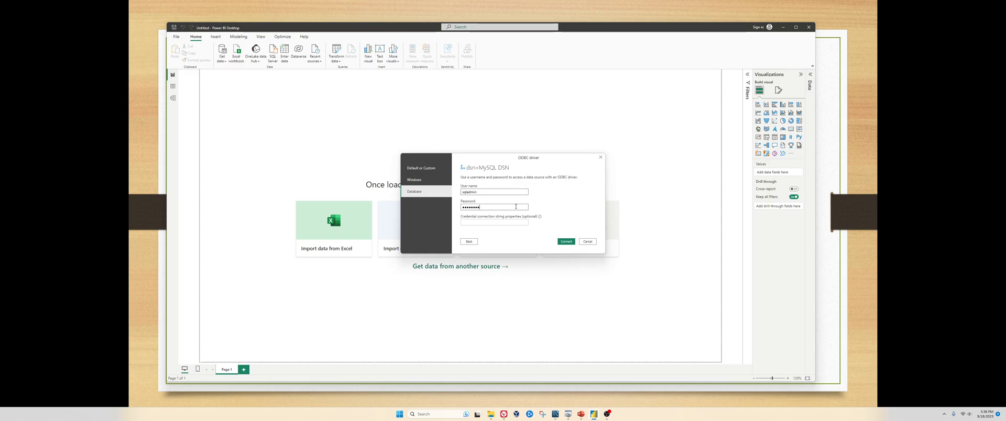
pyautogui.click(562, 242)
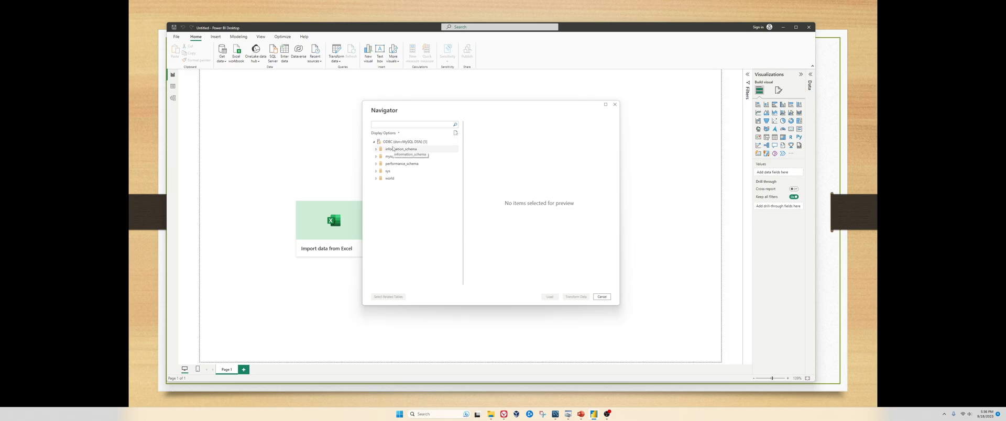
# Tick city, country and countrylanguage under world in the Navigator and load them.
pyautogui.click(376, 179)
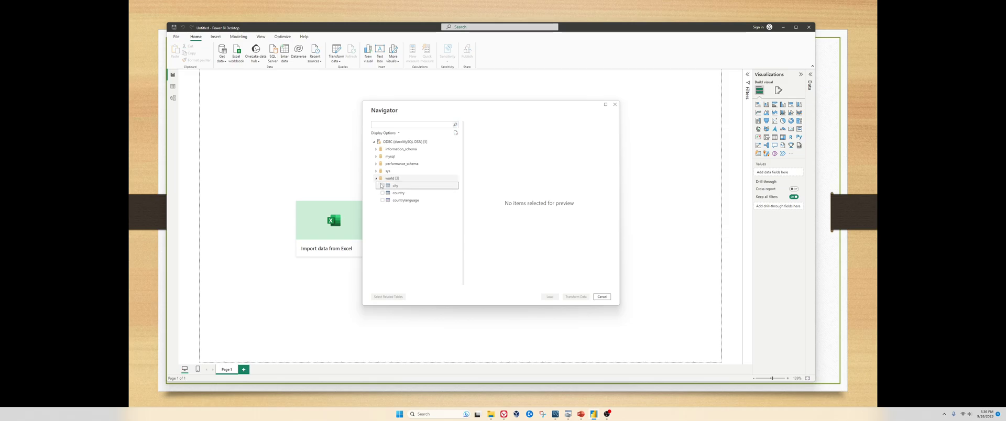
pyautogui.click(382, 193)
pyautogui.click(382, 185)
pyautogui.click(383, 200)
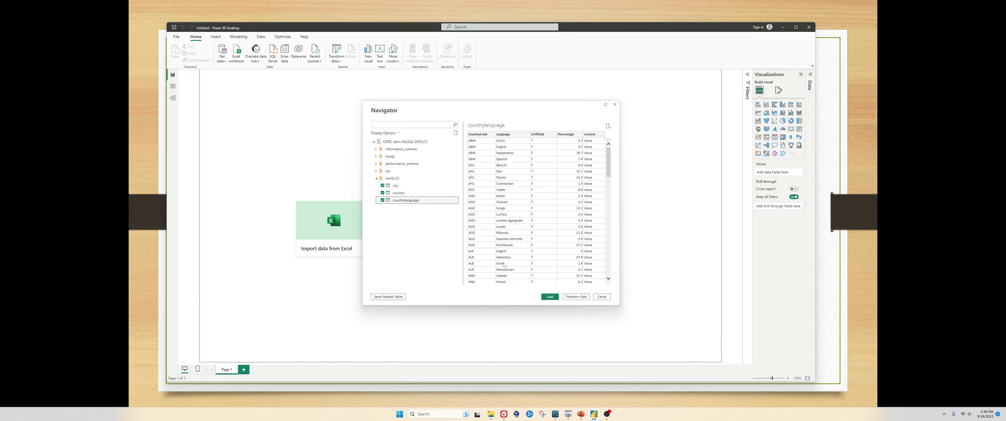
pyautogui.click(550, 297)
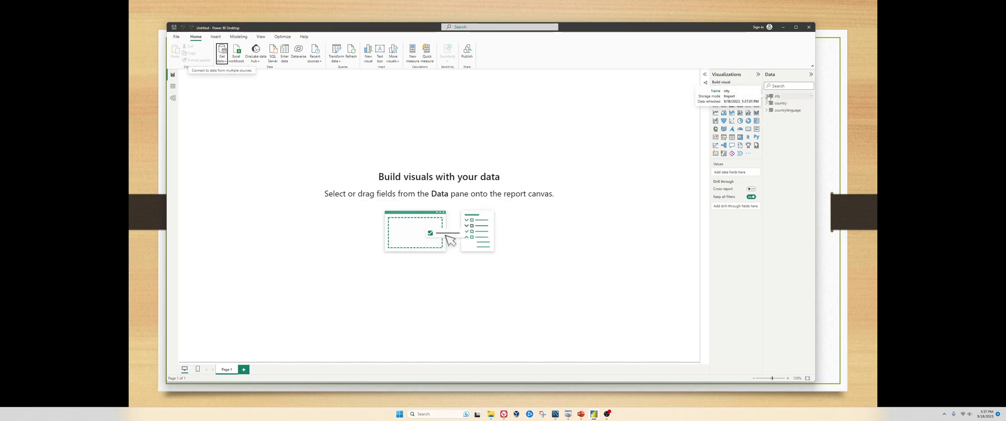
# Expand the city, country and countrylanguage tables in the Data pane.
pyautogui.click(768, 97)
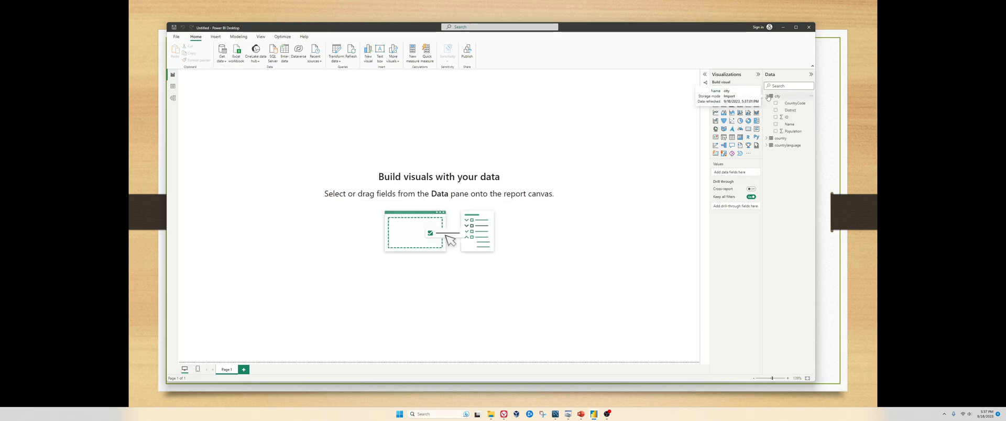
pyautogui.click(766, 138)
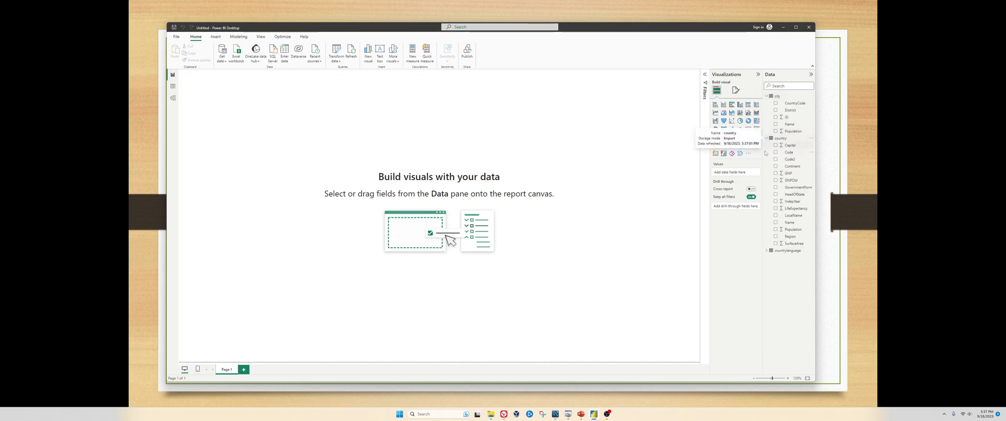
pyautogui.click(766, 251)
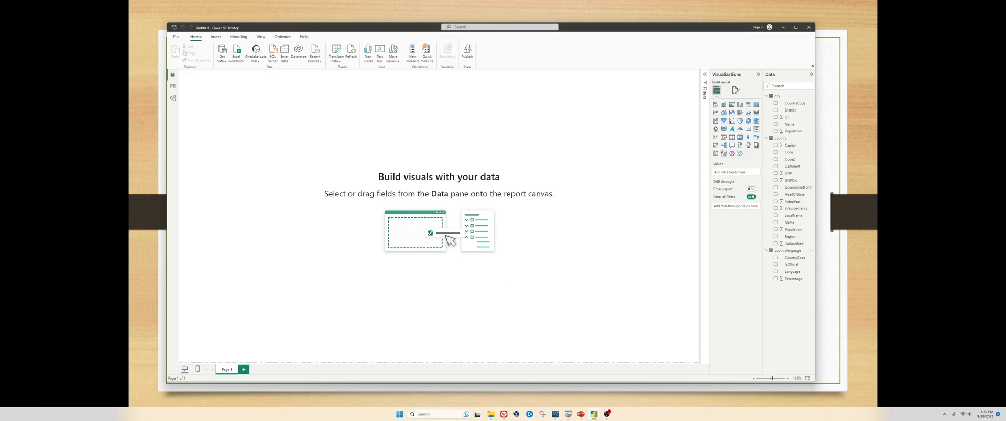
pyautogui.click(606, 414)
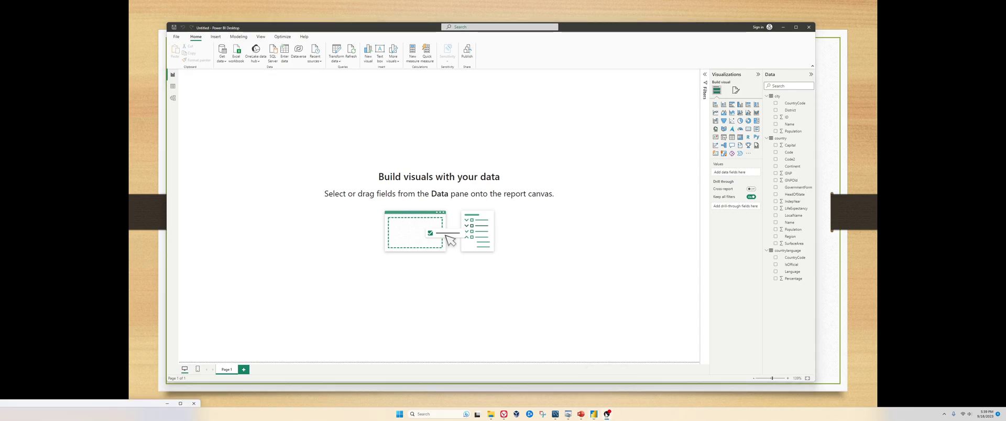